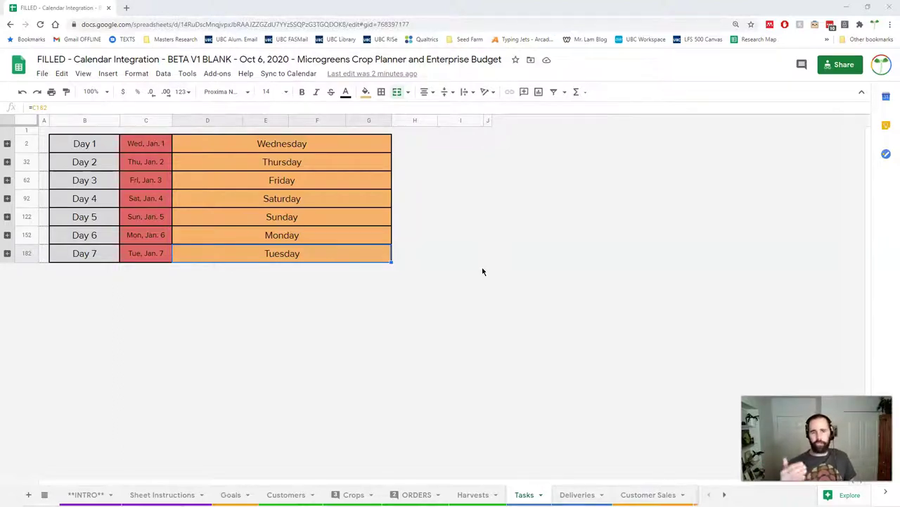
Expand the Day 1 row group and set its date to November 3, 2020.
{"action": "left_click", "coordinate": [420, 346]}
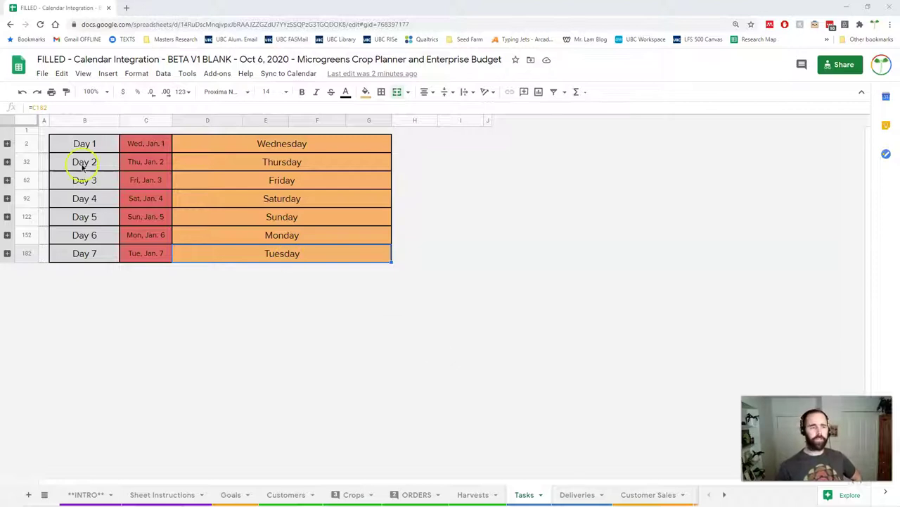
{"action": "left_click", "coordinate": [7, 144]}
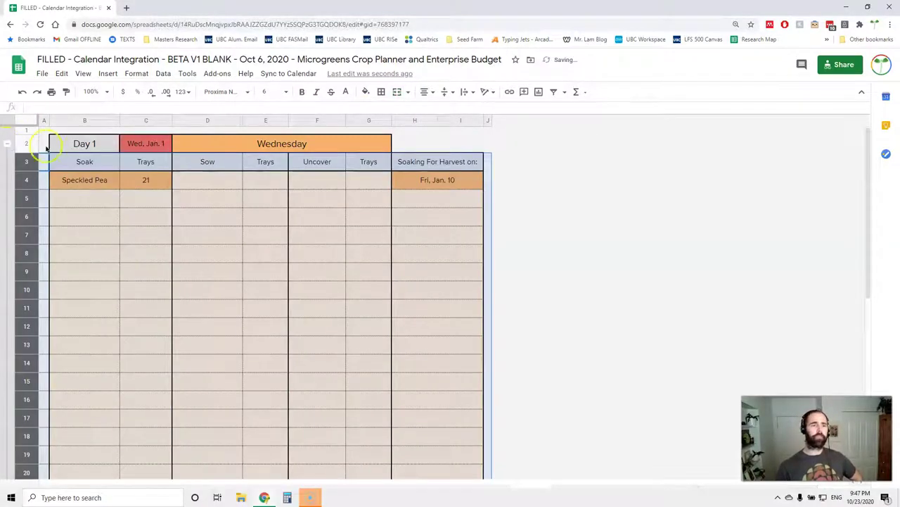
{"action": "left_click", "coordinate": [149, 143]}
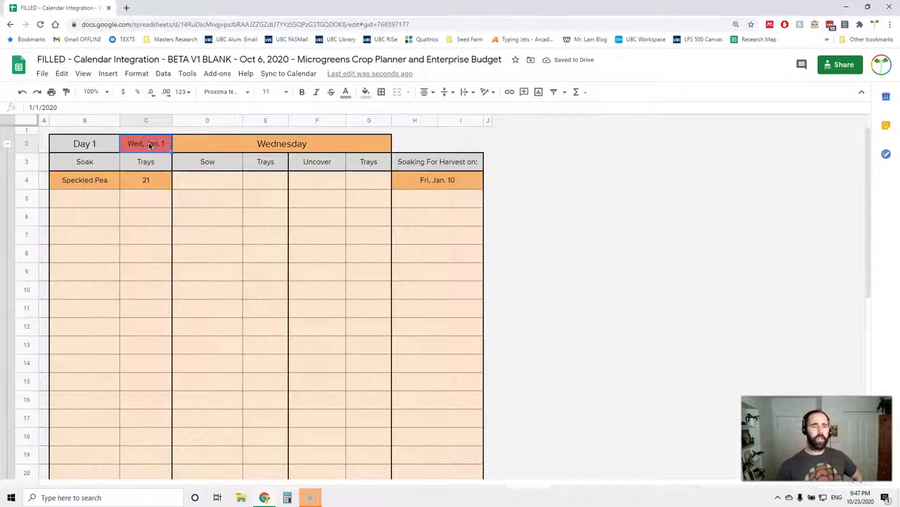
{"action": "double_click", "coordinate": [149, 144]}
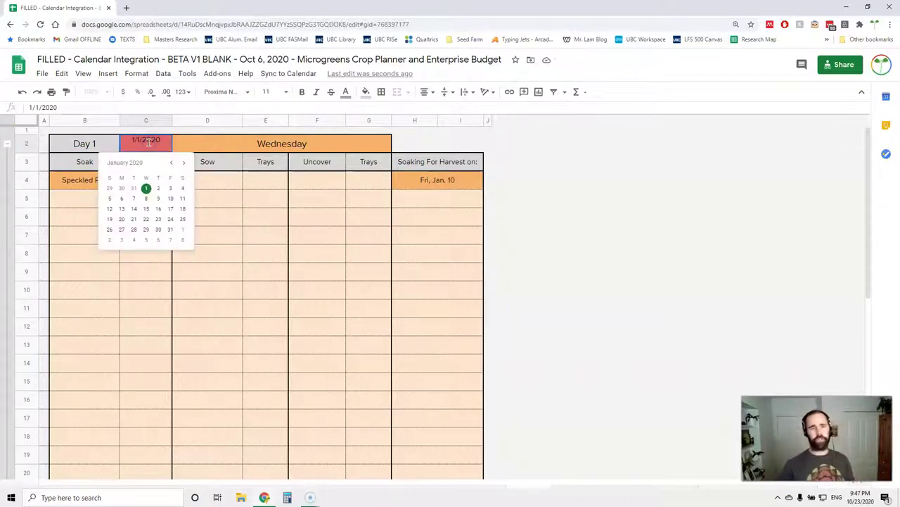
{"action": "left_click", "coordinate": [184, 162]}
{"action": "left_click", "coordinate": [184, 162]}
{"action": "left_click", "coordinate": [184, 163]}
{"action": "left_click", "coordinate": [183, 163]}
{"action": "left_click", "coordinate": [184, 162]}
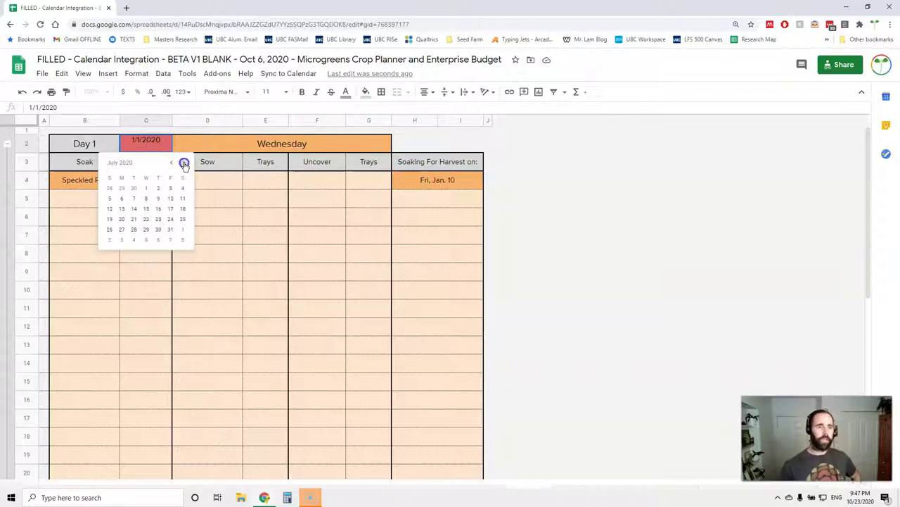
{"action": "left_click", "coordinate": [183, 162]}
{"action": "left_click", "coordinate": [183, 163]}
{"action": "left_click", "coordinate": [183, 163]}
{"action": "left_click", "coordinate": [184, 163]}
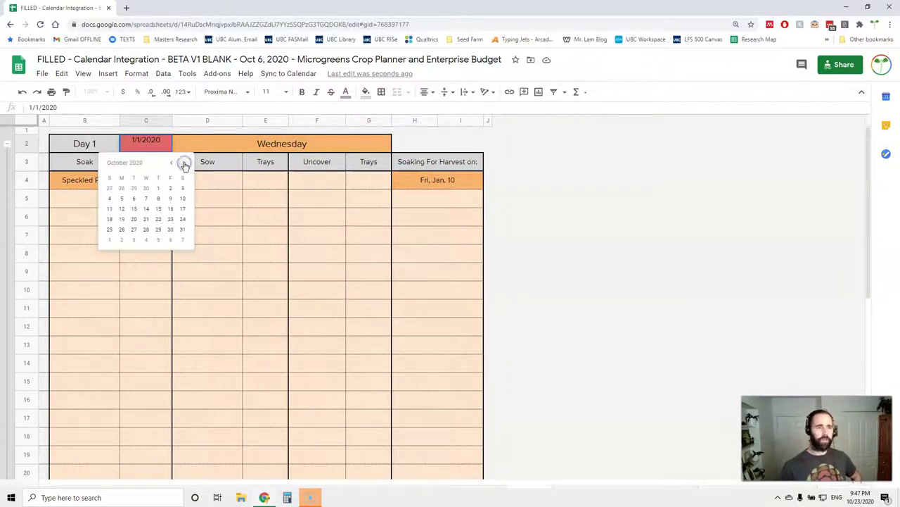
{"action": "left_click", "coordinate": [184, 163]}
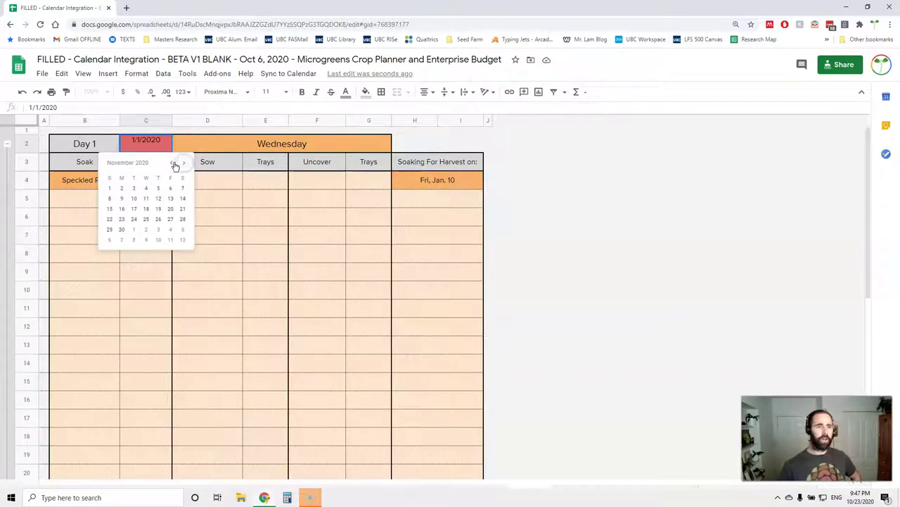
{"action": "left_click", "coordinate": [171, 163]}
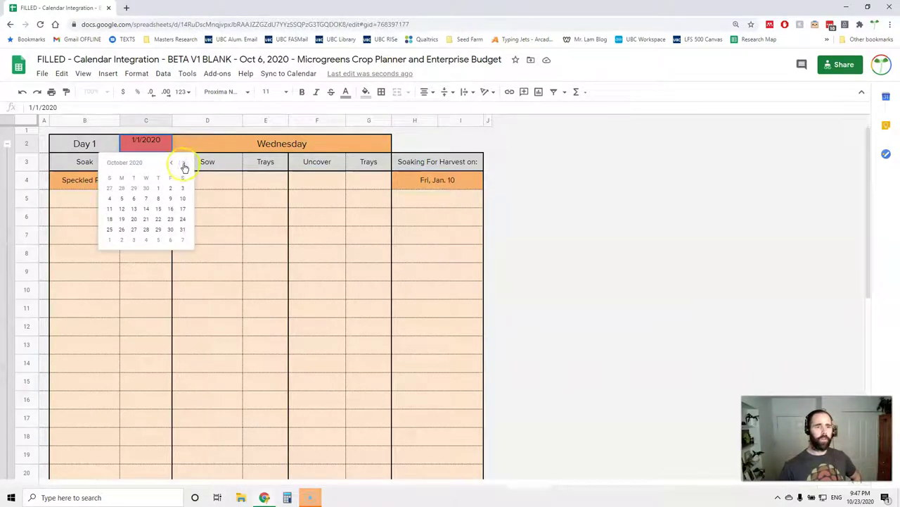
{"action": "left_click", "coordinate": [184, 163]}
{"action": "left_click", "coordinate": [135, 188]}
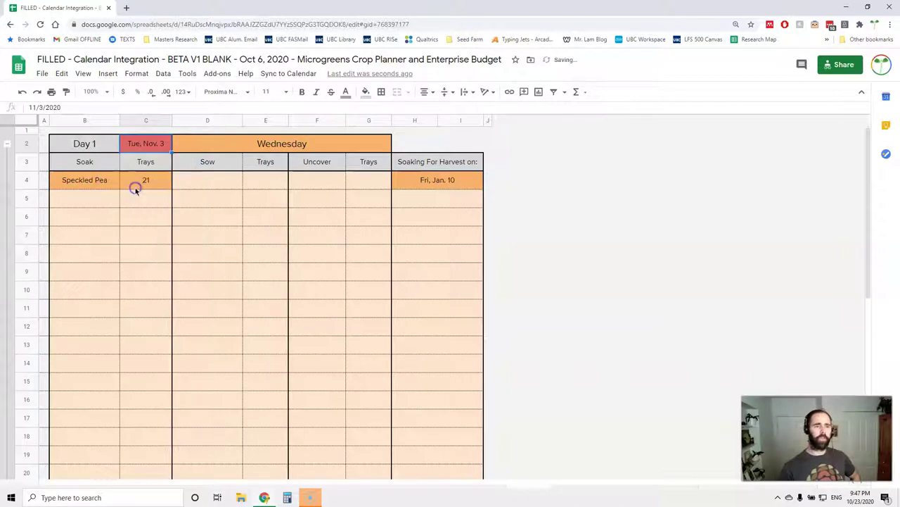
Set the Day 1 date to November 2, 2020, so the week starts on a Monday.
{"action": "left_click", "coordinate": [149, 146]}
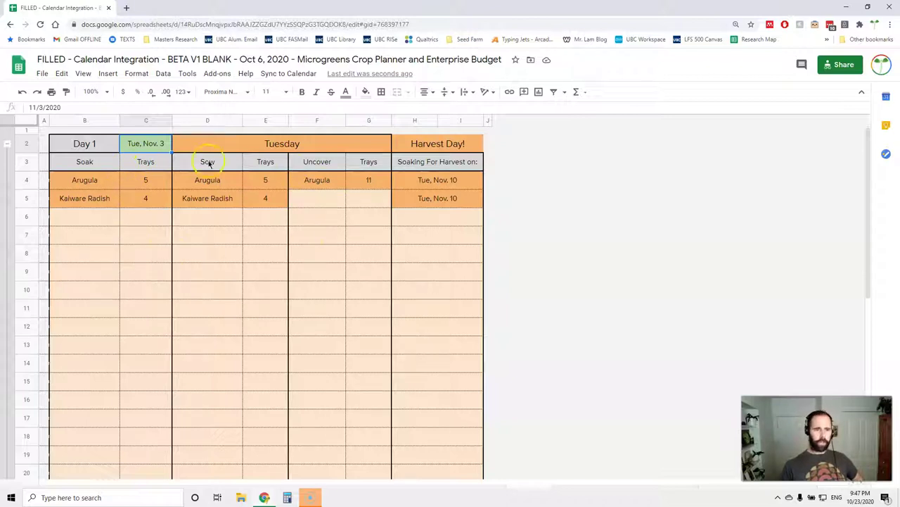
{"action": "left_click", "coordinate": [154, 144]}
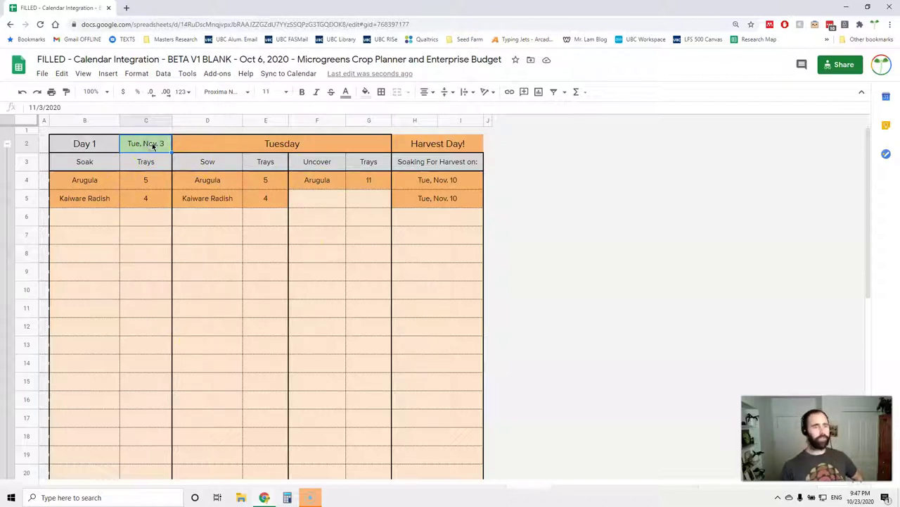
{"action": "double_click", "coordinate": [152, 144]}
{"action": "left_click", "coordinate": [122, 188]}
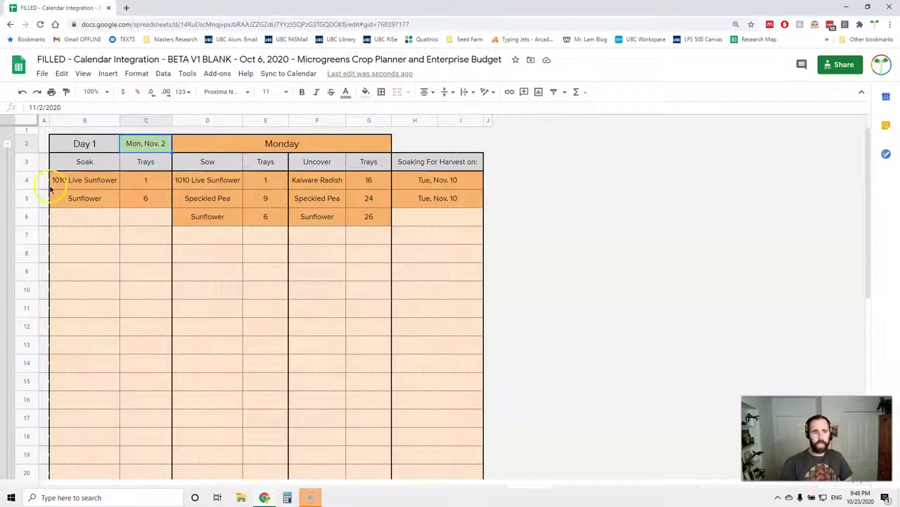
Collapse the Day 1 row group, then expand all the daily row groups of the Tasks sheet at once.
{"action": "left_click", "coordinate": [7, 200]}
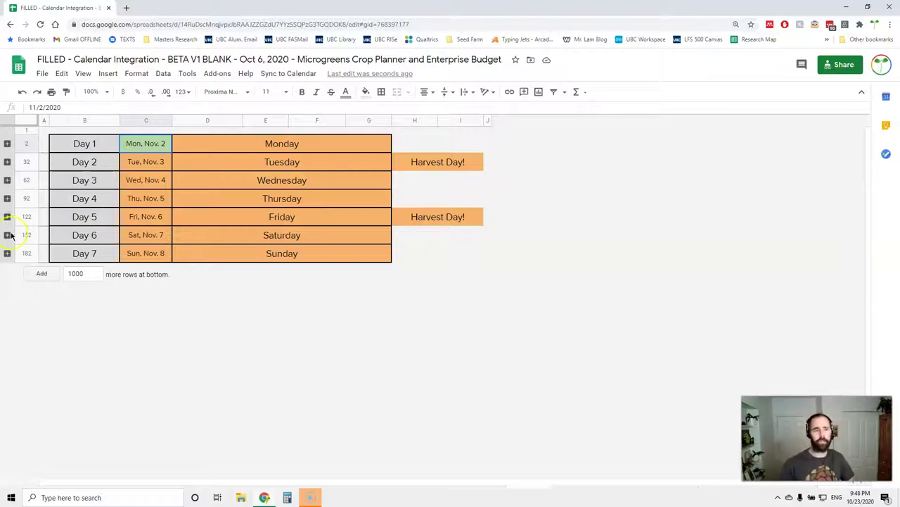
{"action": "right_click", "coordinate": [9, 193]}
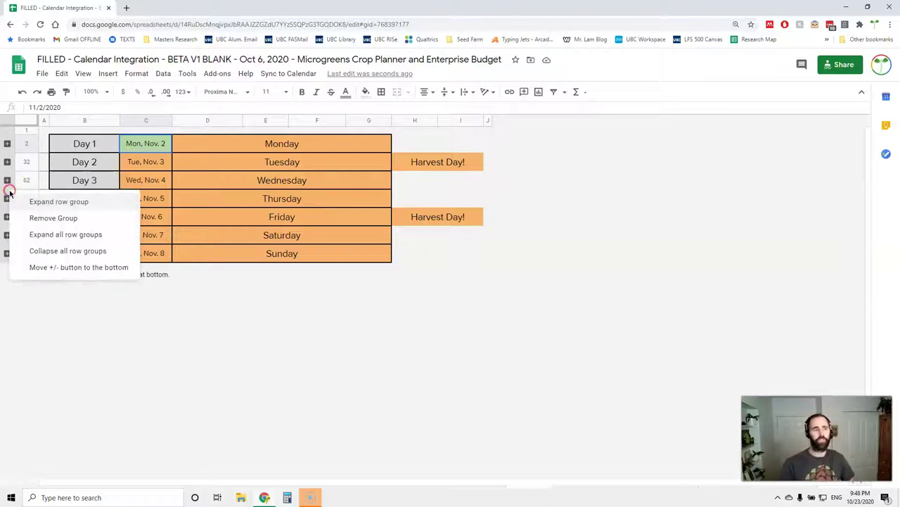
{"action": "left_click", "coordinate": [39, 234]}
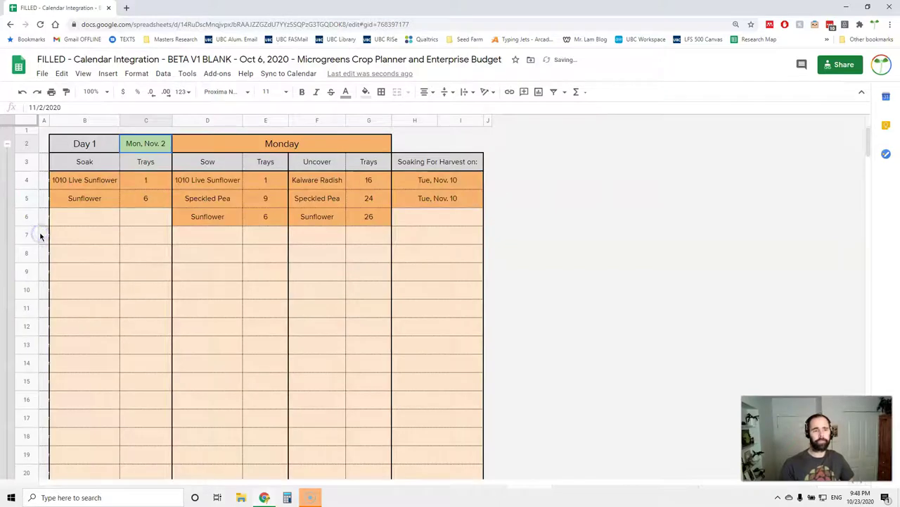
Examine the soak, sow and uncover tasks and their harvest dates for Day 1 through Day 3.
{"action": "left_click", "coordinate": [188, 287]}
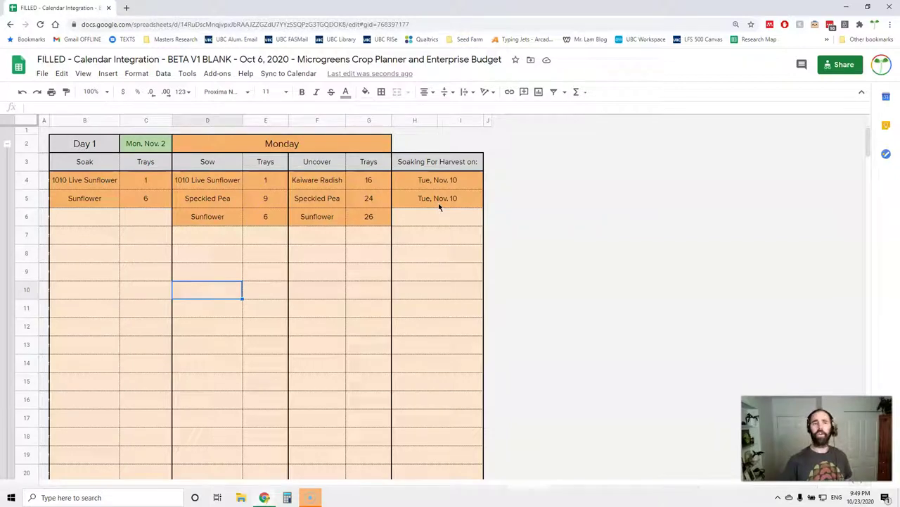
{"action": "scroll", "coordinate": [259, 258], "scroll_direction": "down", "scroll_amount": 6}
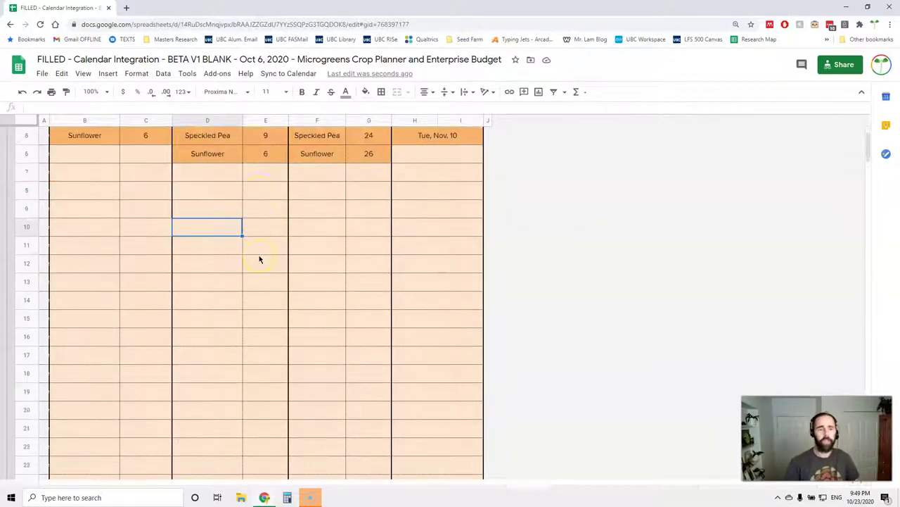
{"action": "scroll", "coordinate": [259, 259], "scroll_direction": "down", "scroll_amount": 3}
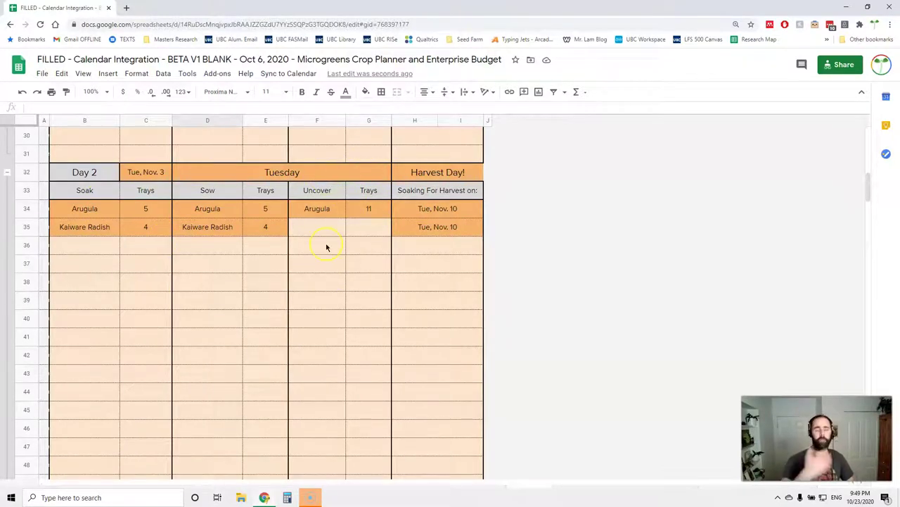
{"action": "scroll", "coordinate": [326, 247], "scroll_direction": "down", "scroll_amount": 6}
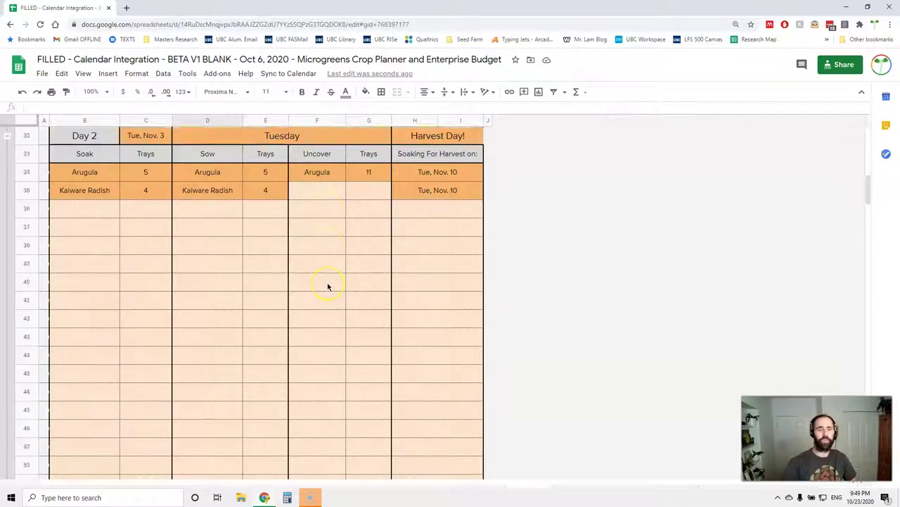
{"action": "scroll", "coordinate": [327, 286], "scroll_direction": "down", "scroll_amount": 5}
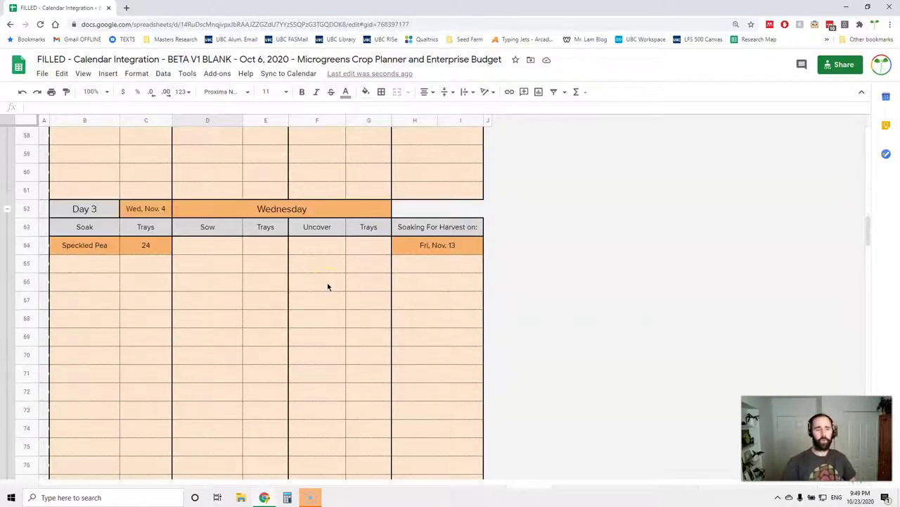
{"action": "scroll", "coordinate": [327, 286], "scroll_direction": "up", "scroll_amount": 1}
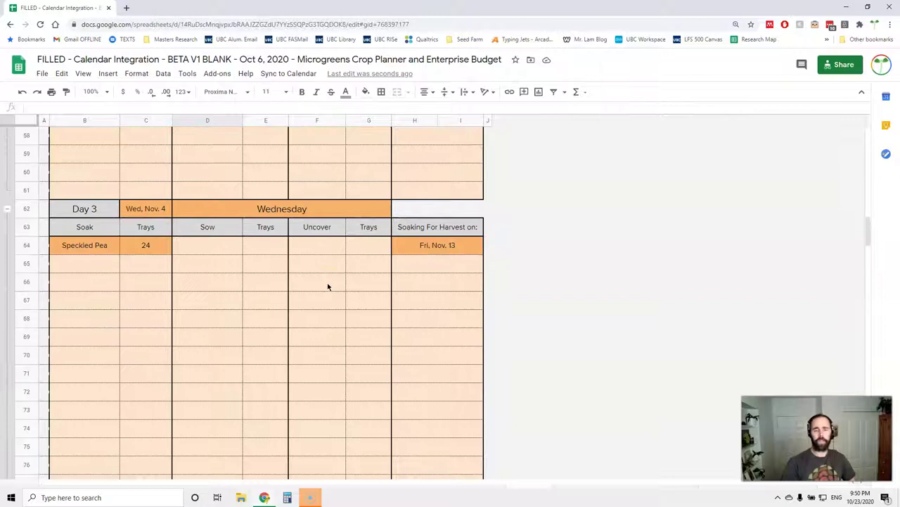
{"action": "scroll", "coordinate": [327, 286], "scroll_direction": "up", "scroll_amount": 7}
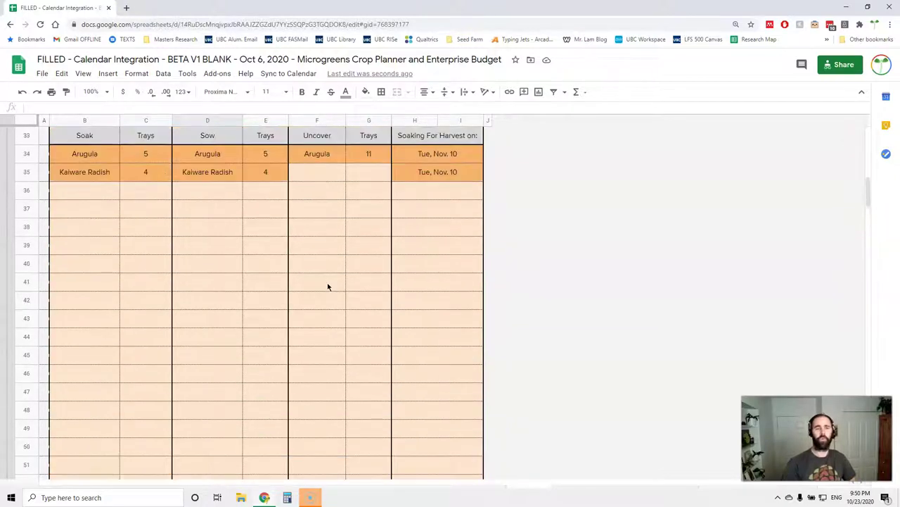
{"action": "scroll", "coordinate": [327, 286], "scroll_direction": "up", "scroll_amount": 2}
{"action": "scroll", "coordinate": [327, 287], "scroll_direction": "up", "scroll_amount": 1}
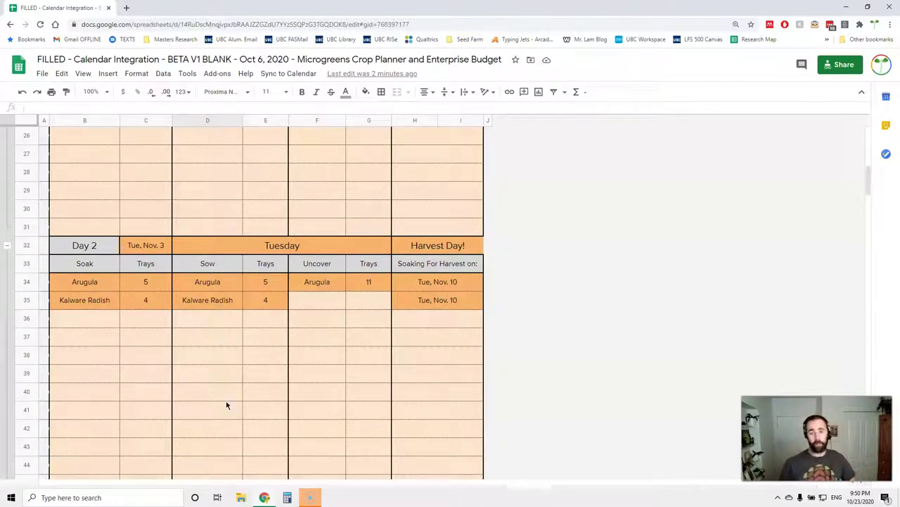
Review the daily task tables from Day 3 through Day 7, including the crops, tray numbers and harvest dates.
{"action": "scroll", "coordinate": [227, 406], "scroll_direction": "down", "scroll_amount": 10}
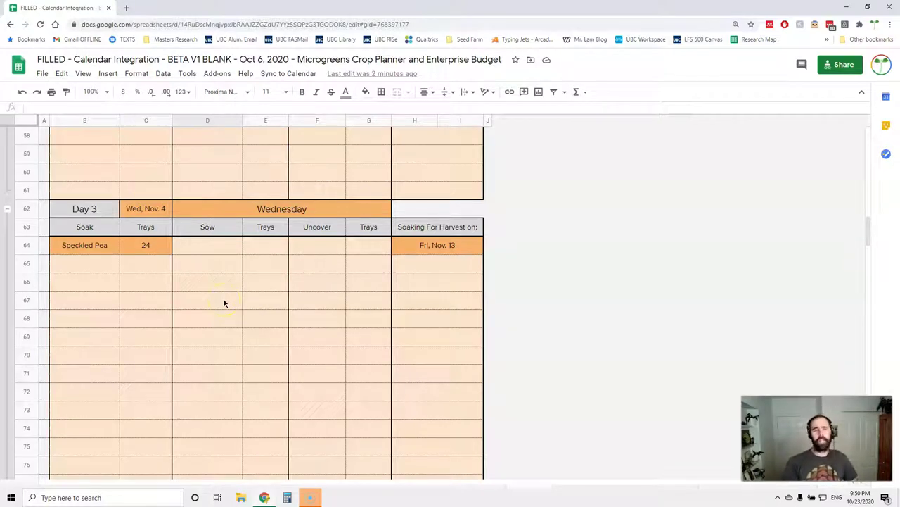
{"action": "scroll", "coordinate": [225, 302], "scroll_direction": "up", "scroll_amount": 1}
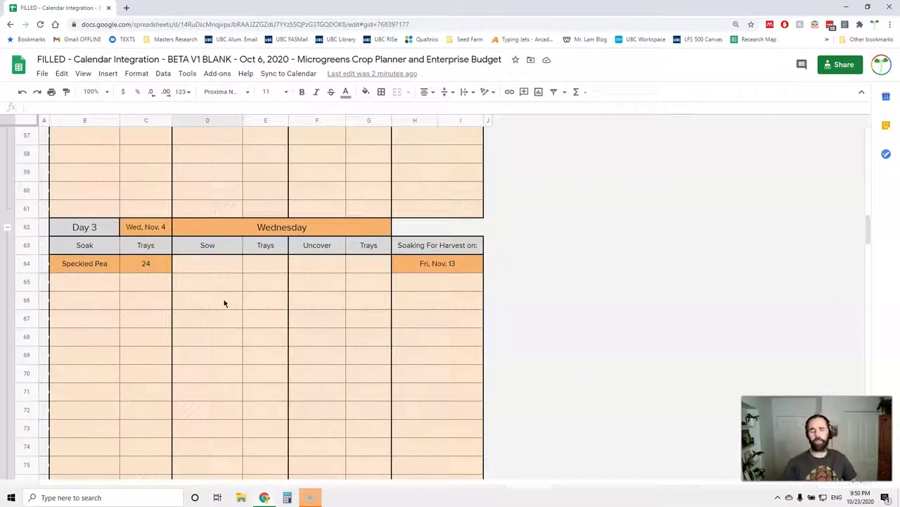
{"action": "scroll", "coordinate": [224, 303], "scroll_direction": "down", "scroll_amount": 5}
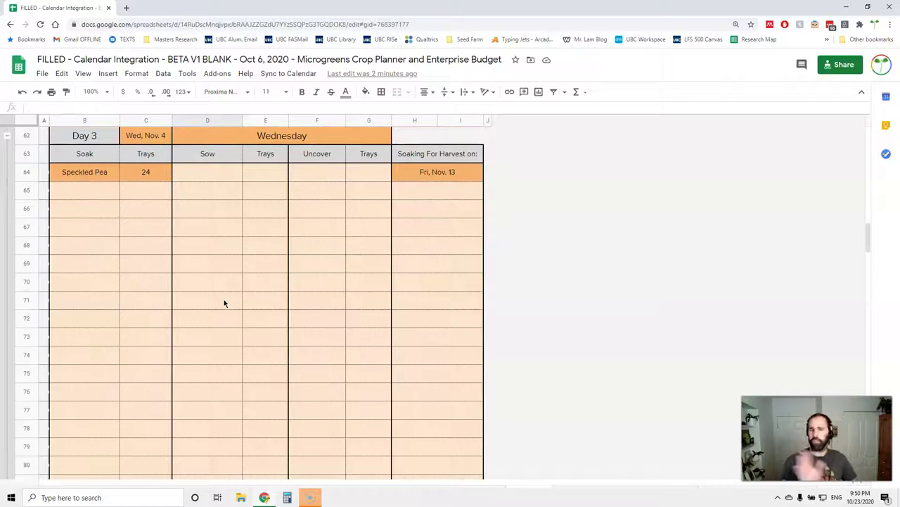
{"action": "scroll", "coordinate": [224, 303], "scroll_direction": "down", "scroll_amount": 10}
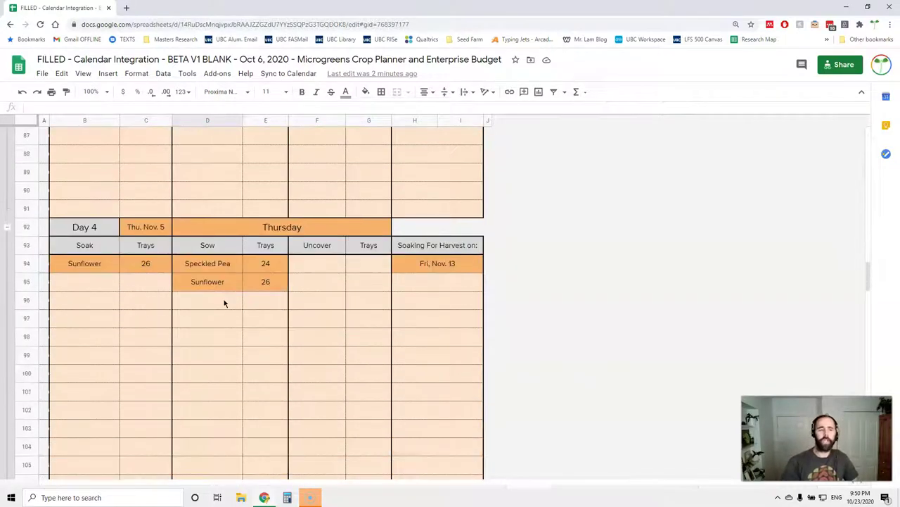
{"action": "scroll", "coordinate": [223, 299], "scroll_direction": "down", "scroll_amount": 2}
{"action": "left_click", "coordinate": [224, 299]}
{"action": "scroll", "coordinate": [238, 225], "scroll_direction": "down", "scroll_amount": 7}
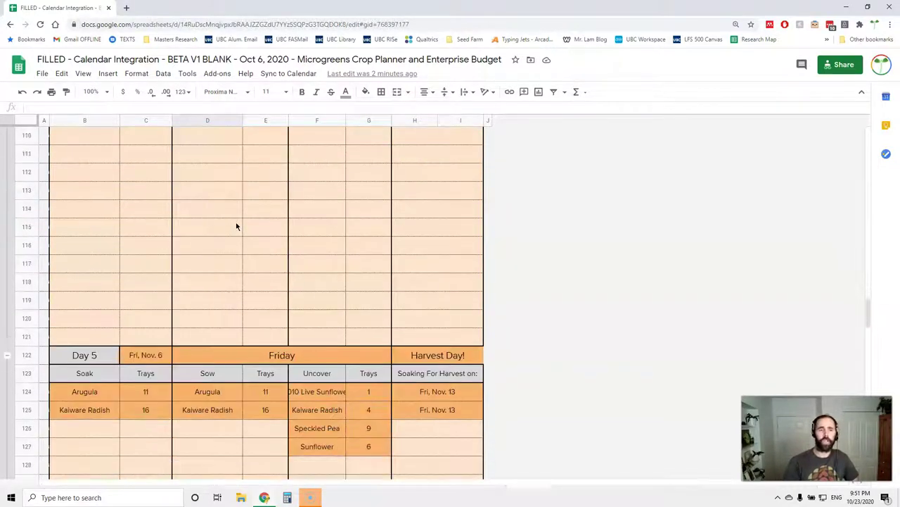
{"action": "scroll", "coordinate": [236, 226], "scroll_direction": "down", "scroll_amount": 4}
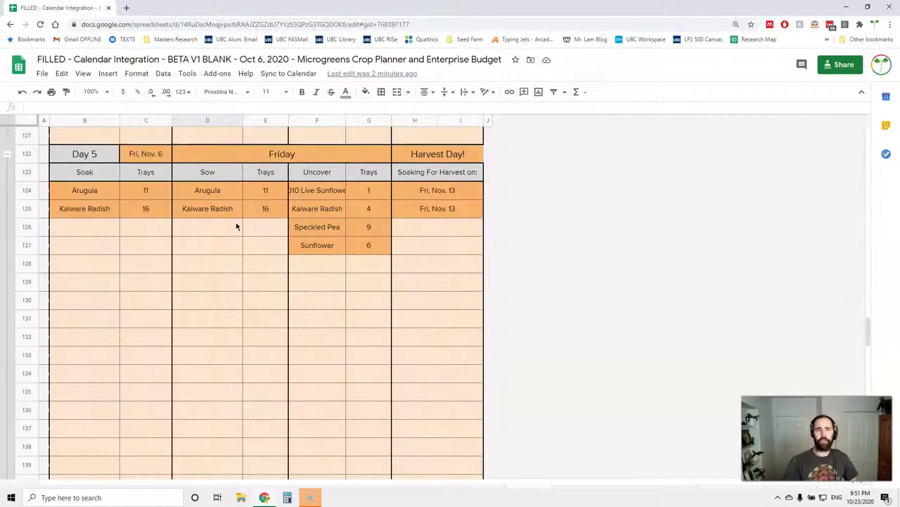
{"action": "scroll", "coordinate": [237, 226], "scroll_direction": "up", "scroll_amount": 1}
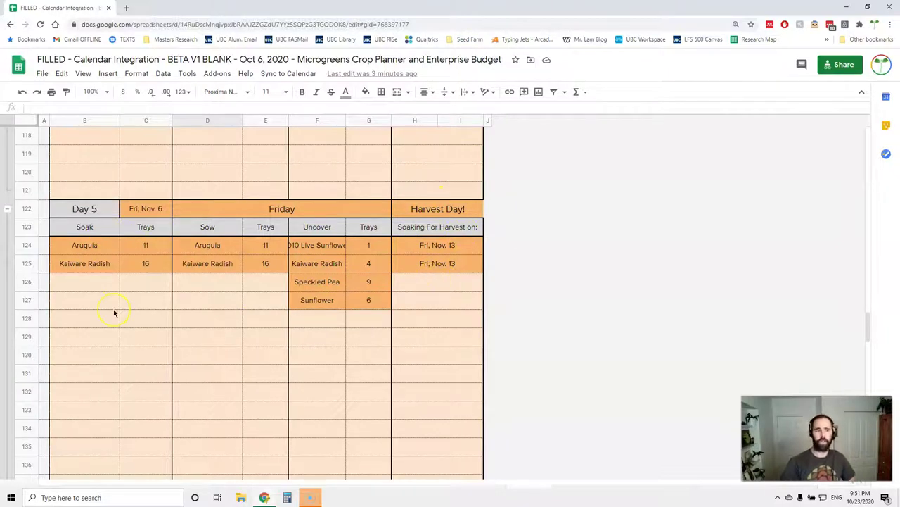
{"action": "scroll", "coordinate": [114, 312], "scroll_direction": "down", "scroll_amount": 20}
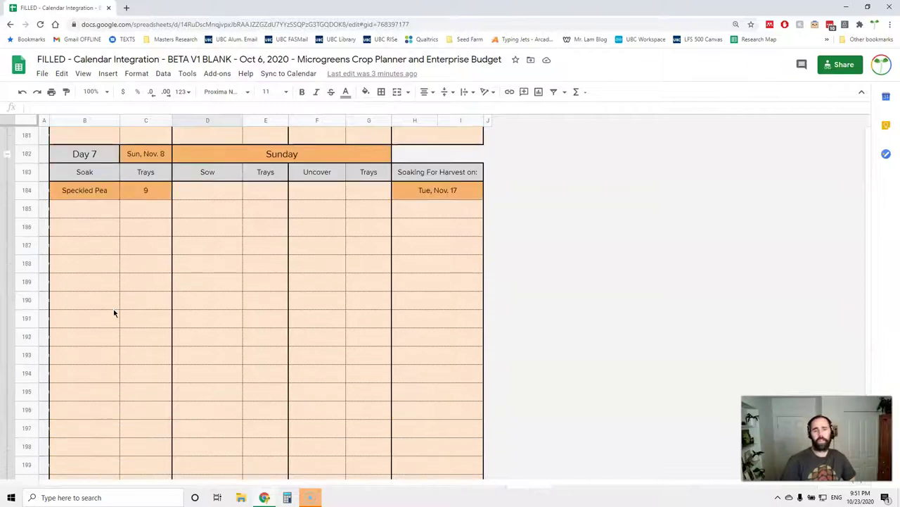
{"action": "scroll", "coordinate": [114, 313], "scroll_direction": "down", "scroll_amount": 2}
Collapse all the daily row groups so only the seven day headers are shown.
{"action": "scroll", "coordinate": [114, 312], "scroll_direction": "up", "scroll_amount": 1}
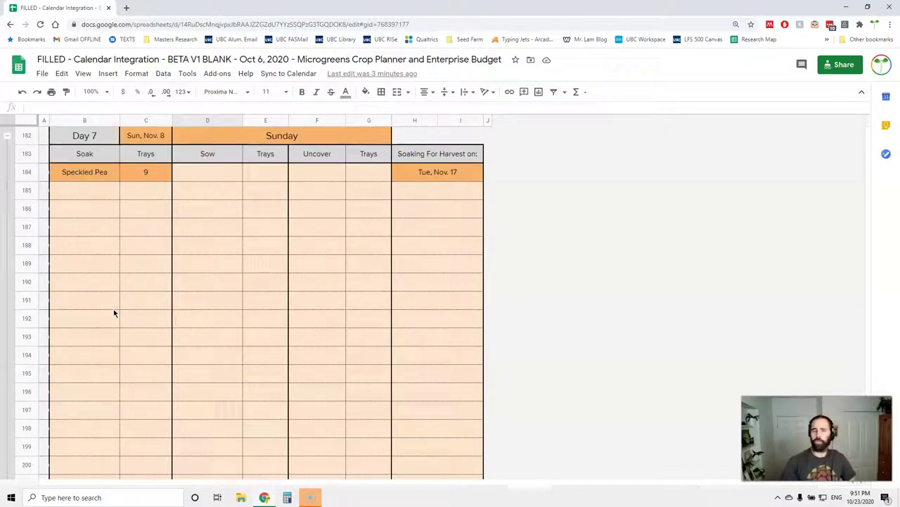
{"action": "scroll", "coordinate": [114, 313], "scroll_direction": "up", "scroll_amount": 9}
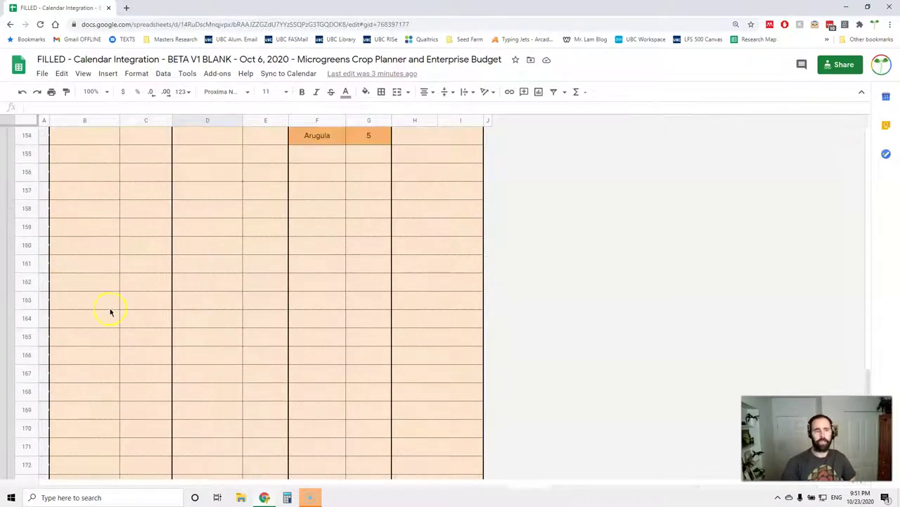
{"action": "right_click", "coordinate": [9, 229]}
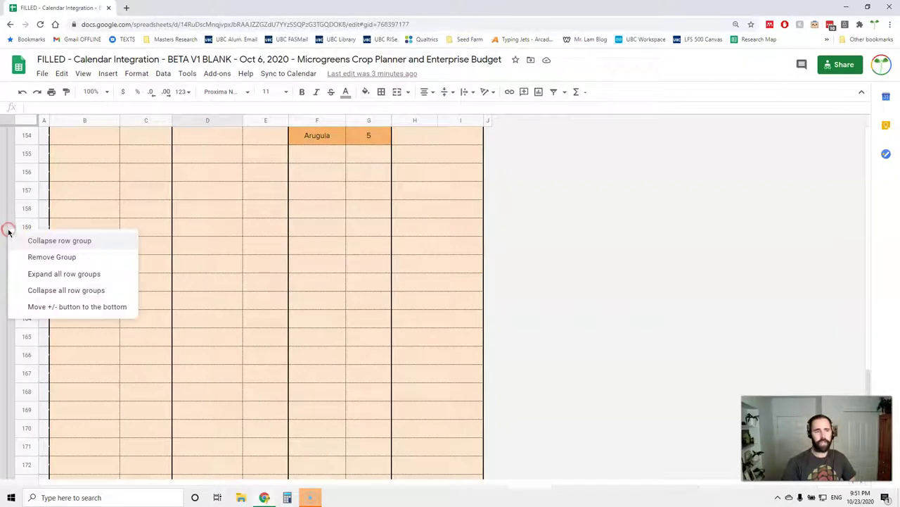
{"action": "left_click", "coordinate": [34, 289]}
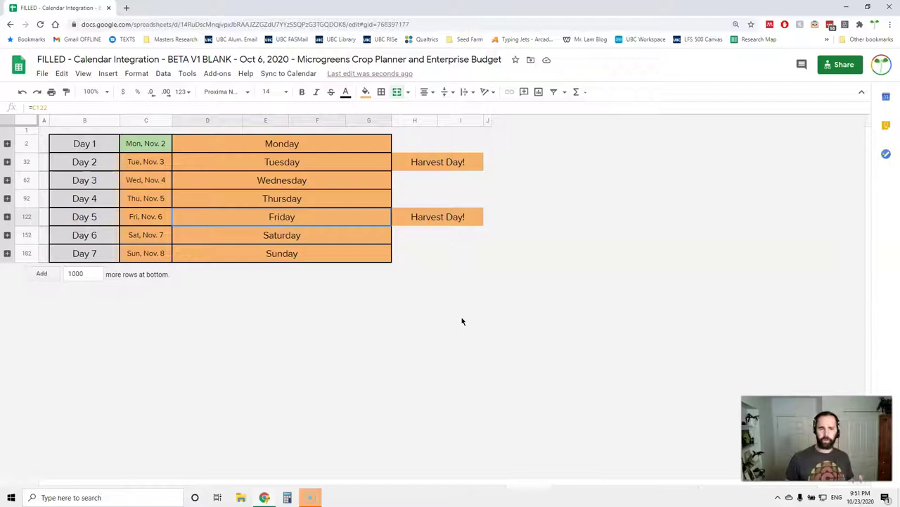
Expand the Day 1 row group and select cell C6 in the Soak trays column to show its formula.
{"action": "left_click", "coordinate": [7, 143]}
{"action": "left_click", "coordinate": [161, 220]}
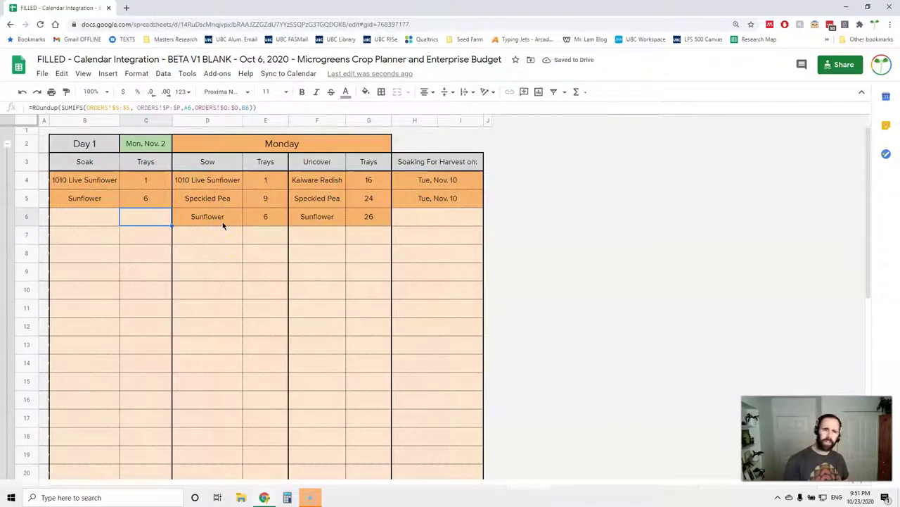
{"action": "scroll", "coordinate": [320, 453], "scroll_direction": "down", "scroll_amount": 1}
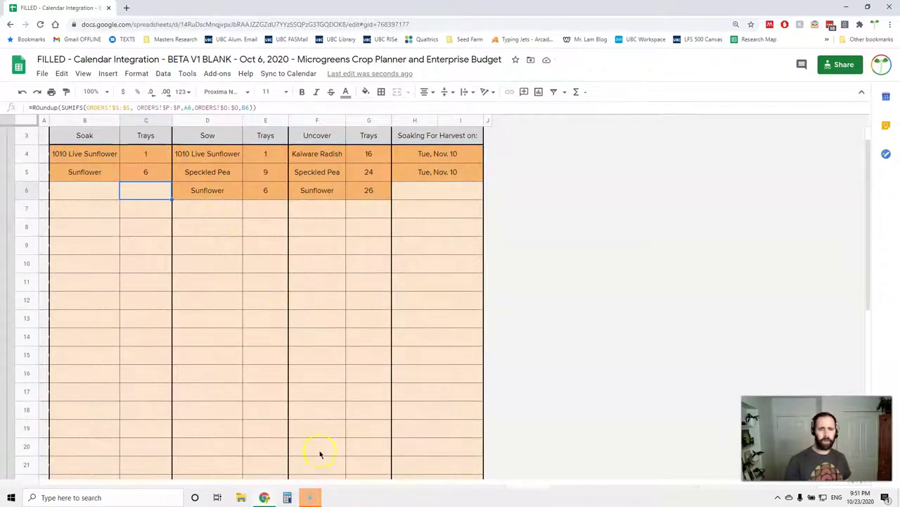
Review the dated weekly blocks under Harvest 1 Orders - Tuesdays on the ORDERS sheet, and collapse that group again.
{"action": "mouse_move", "coordinate": [311, 496]}
{"action": "mouse_move", "coordinate": [359, 441]}
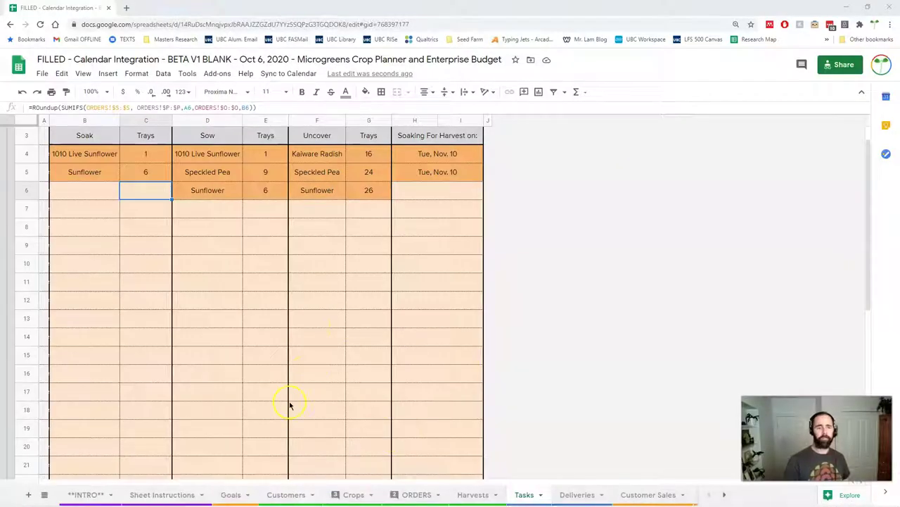
{"action": "left_click", "coordinate": [413, 492]}
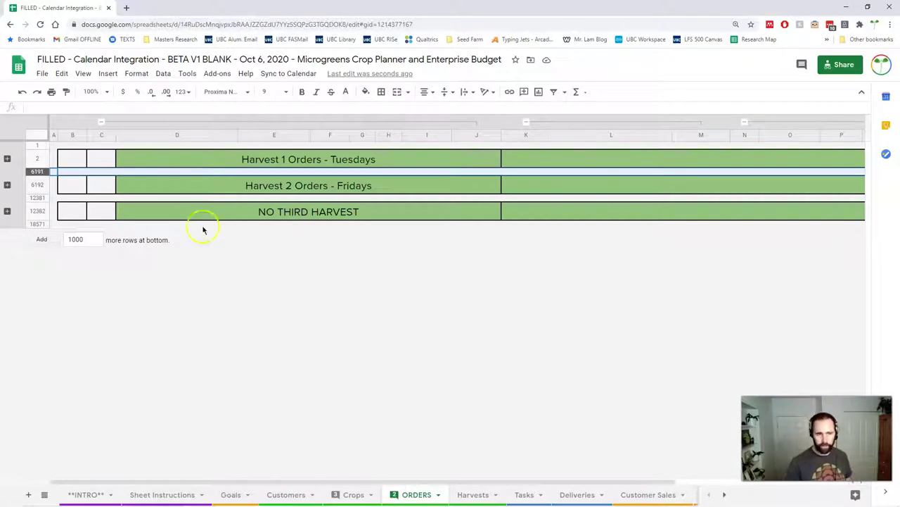
{"action": "left_click", "coordinate": [7, 158]}
{"action": "scroll", "coordinate": [217, 298], "scroll_direction": "down", "scroll_amount": 5}
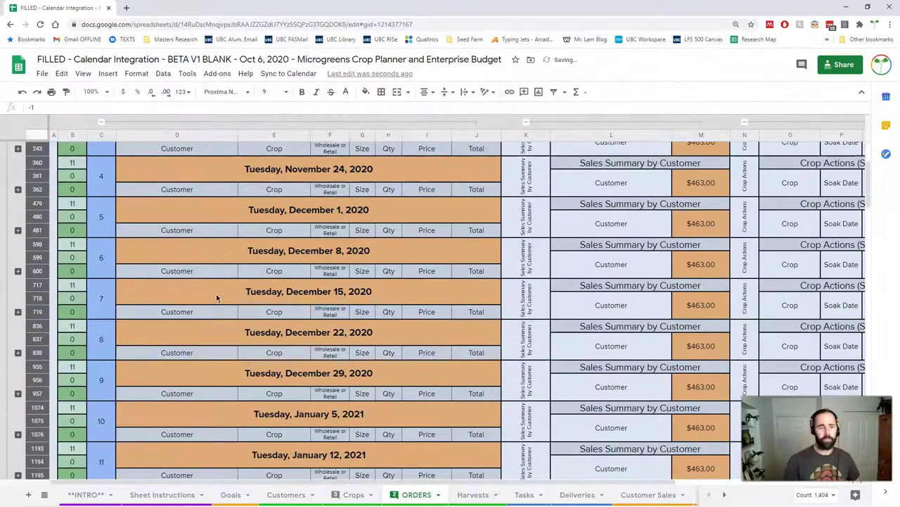
{"action": "scroll", "coordinate": [216, 299], "scroll_direction": "down", "scroll_amount": 12}
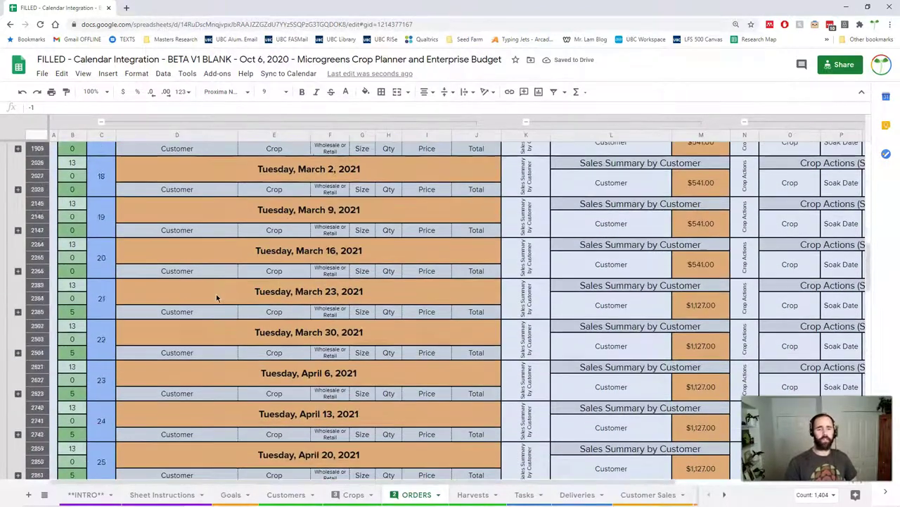
{"action": "scroll", "coordinate": [217, 297], "scroll_direction": "up", "scroll_amount": 8}
{"action": "scroll", "coordinate": [216, 298], "scroll_direction": "down", "scroll_amount": 20}
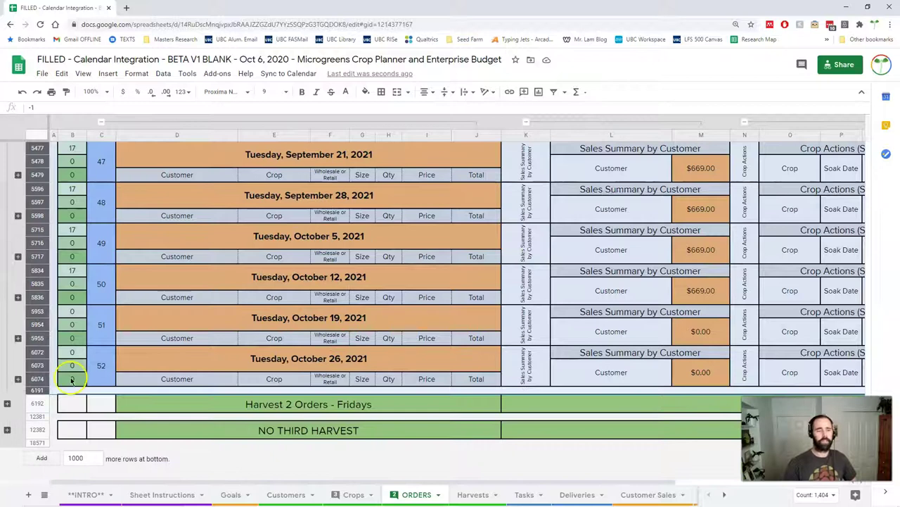
{"action": "left_click", "coordinate": [7, 284]}
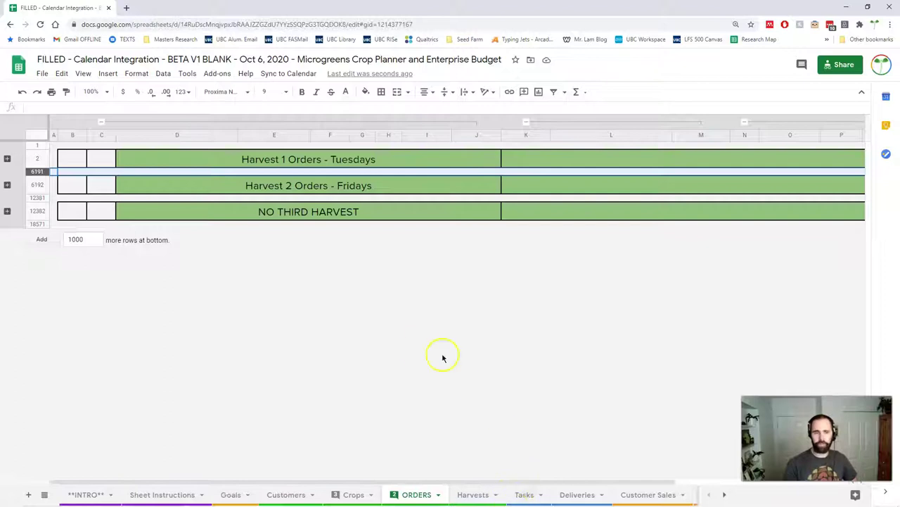
Return to the Day 1 table on the Tasks sheet and reveal the names of the sheets beyond Customer Sales.
{"action": "left_click", "coordinate": [523, 493]}
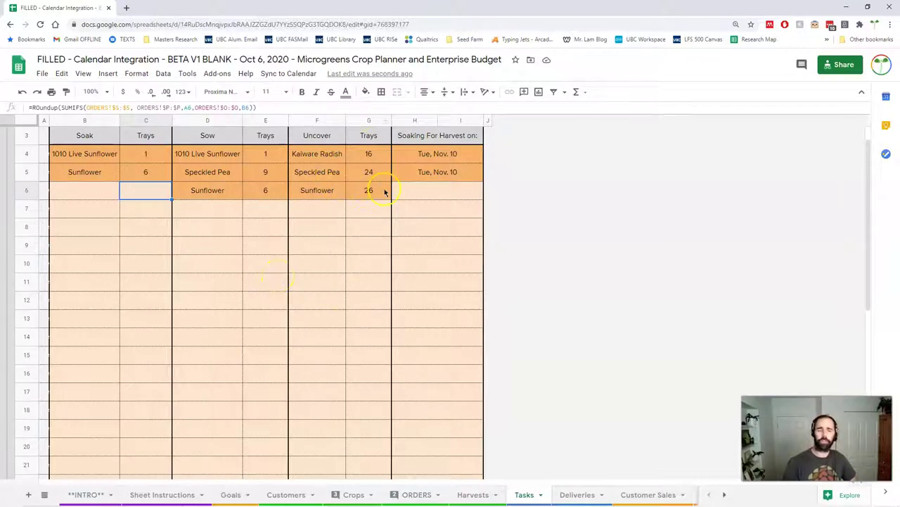
{"action": "scroll", "coordinate": [321, 212], "scroll_direction": "up", "scroll_amount": 1}
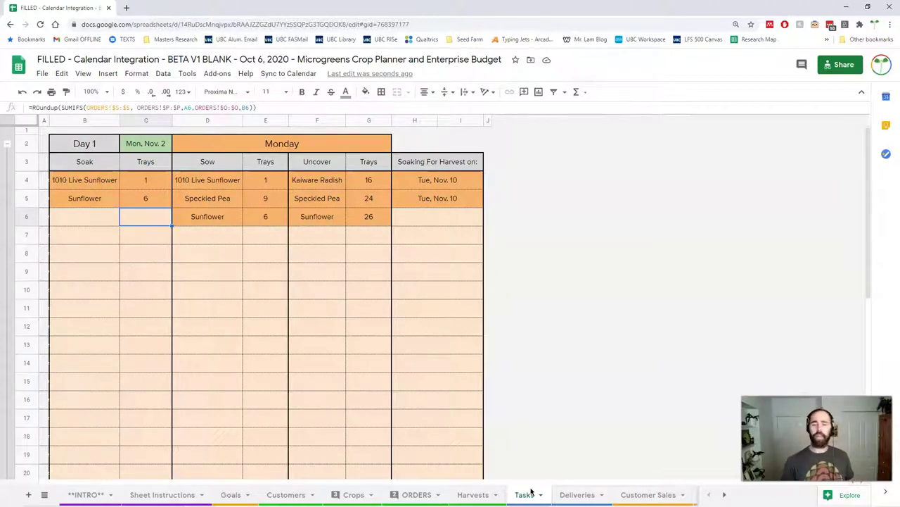
{"action": "scroll", "coordinate": [531, 493], "scroll_direction": "right", "scroll_amount": 3}
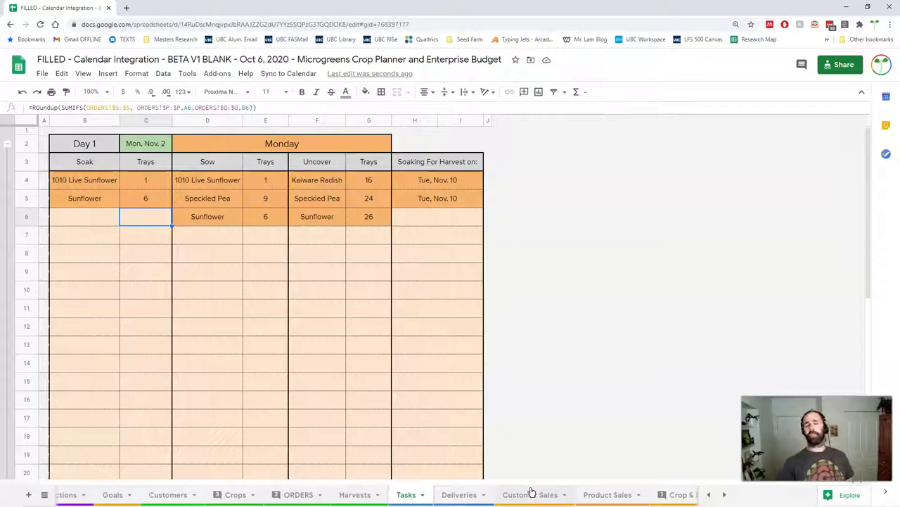